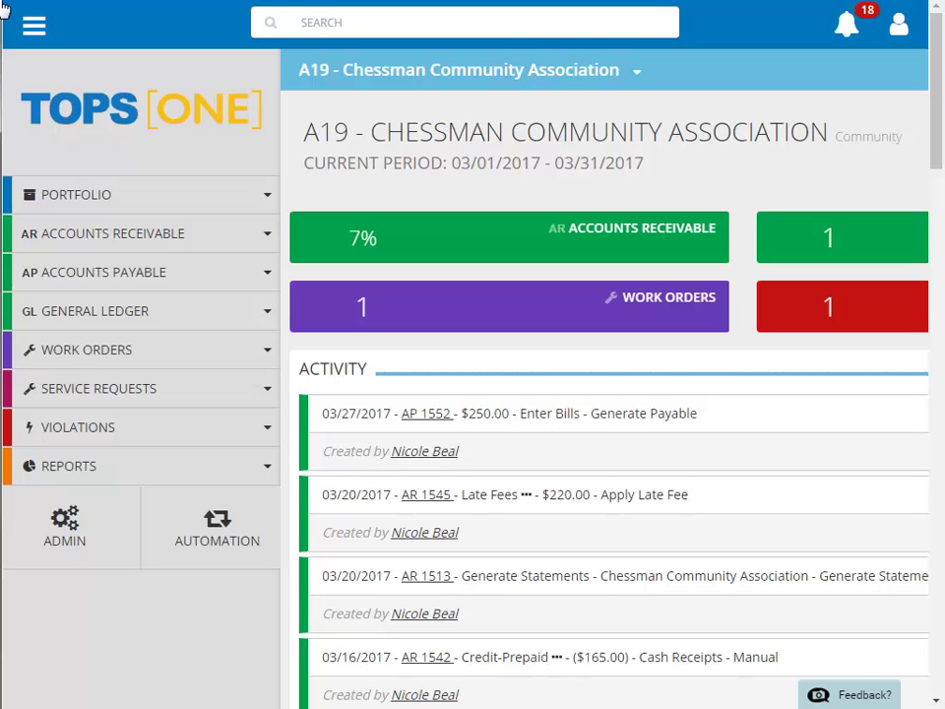
# Expand the Accounts Payable section in the sidebar.
pyautogui.click(127, 273)
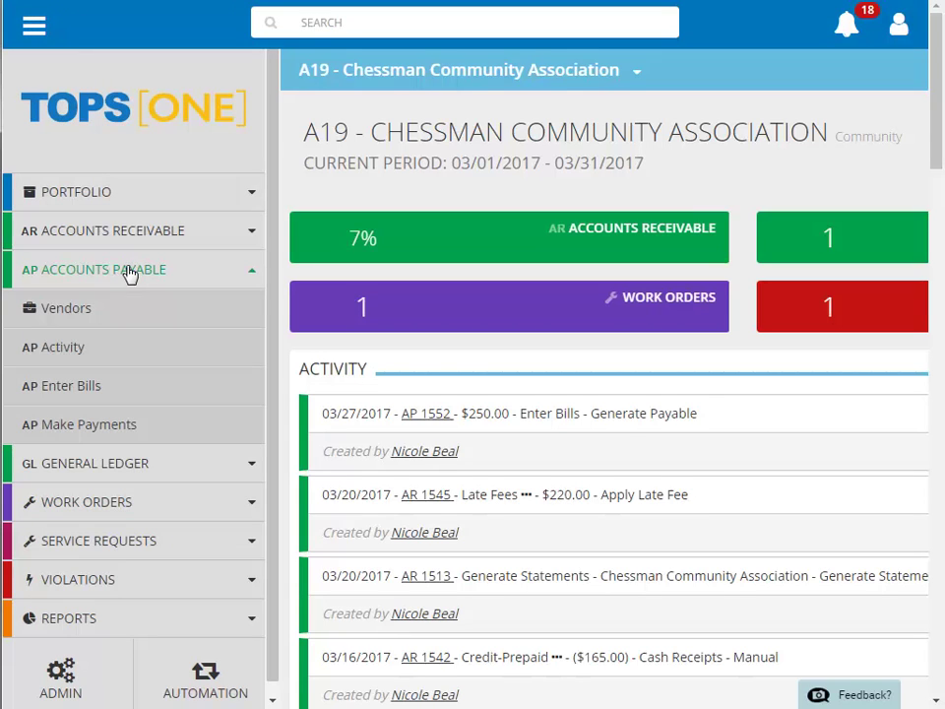
# Open the Enter Bills form, leave the community unchanged, and set the bill type to Hand Written.
pyautogui.click(65, 389)
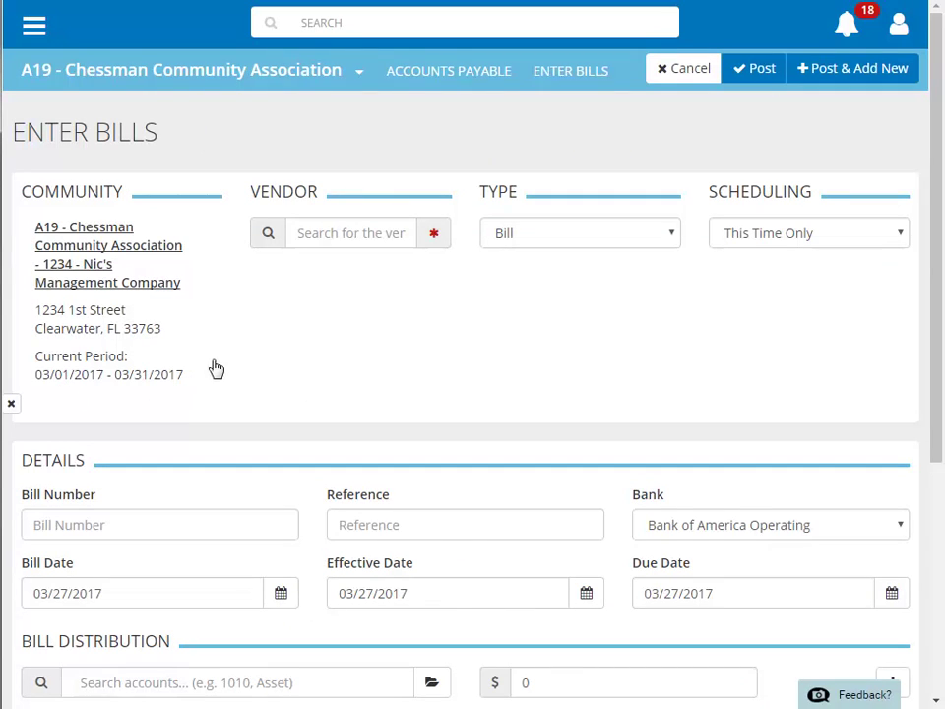
pyautogui.click(360, 75)
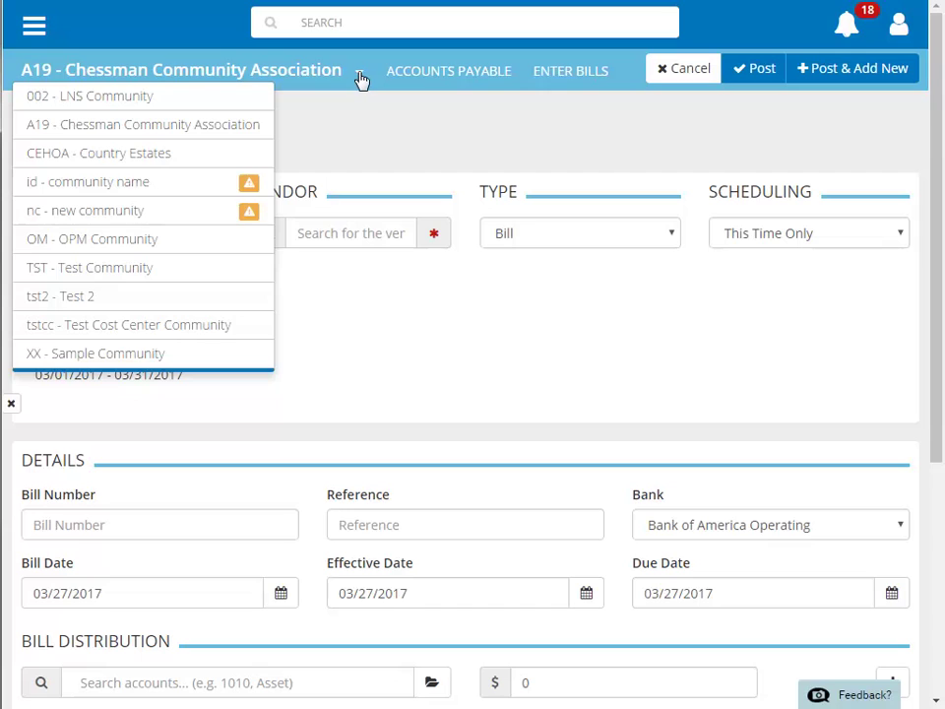
pyautogui.click(359, 78)
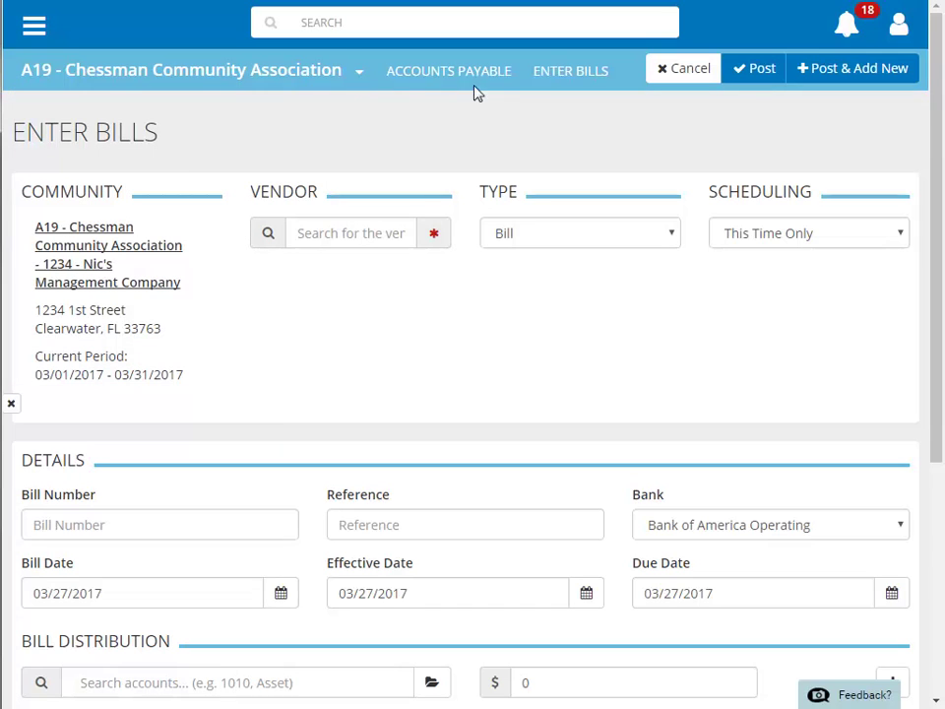
pyautogui.click(626, 247)
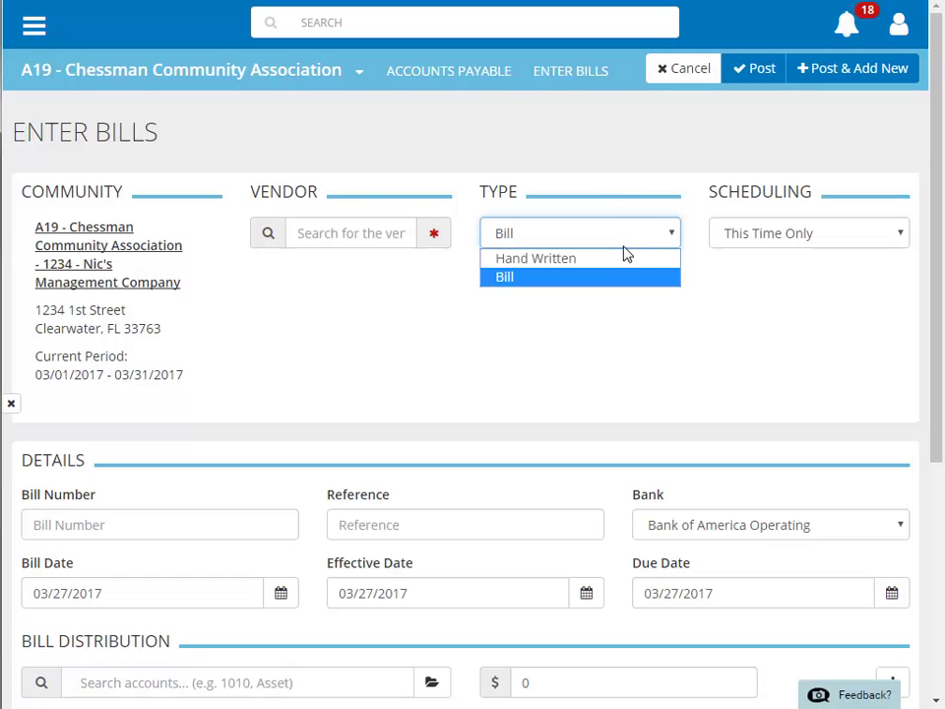
pyautogui.click(623, 258)
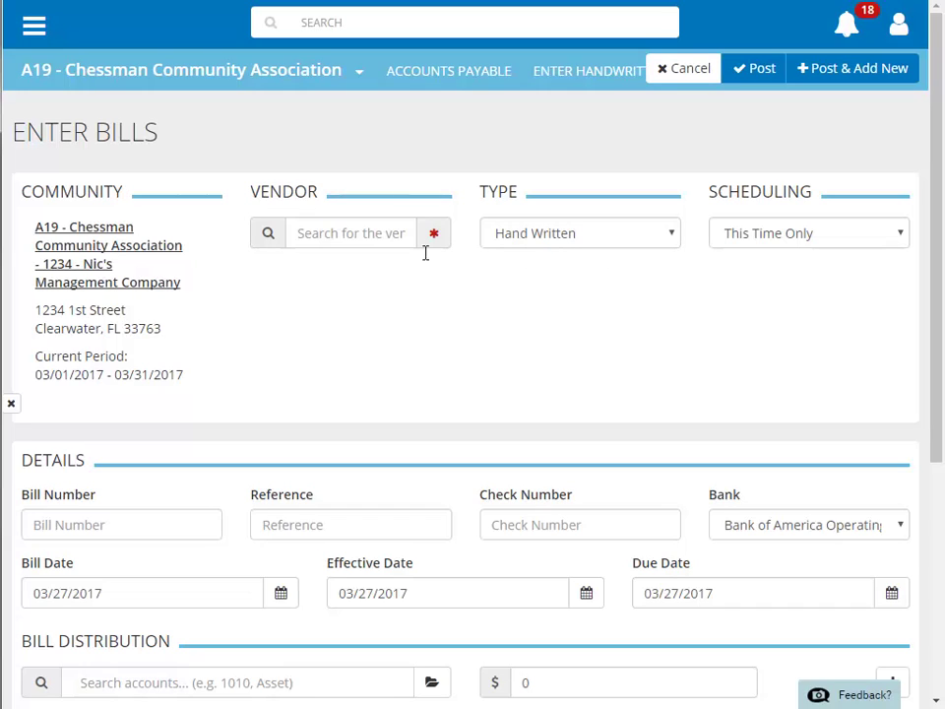
# Choose vendor ABC - ABC Maintenance and keep scheduling as This Time Only.
pyautogui.click(323, 235)
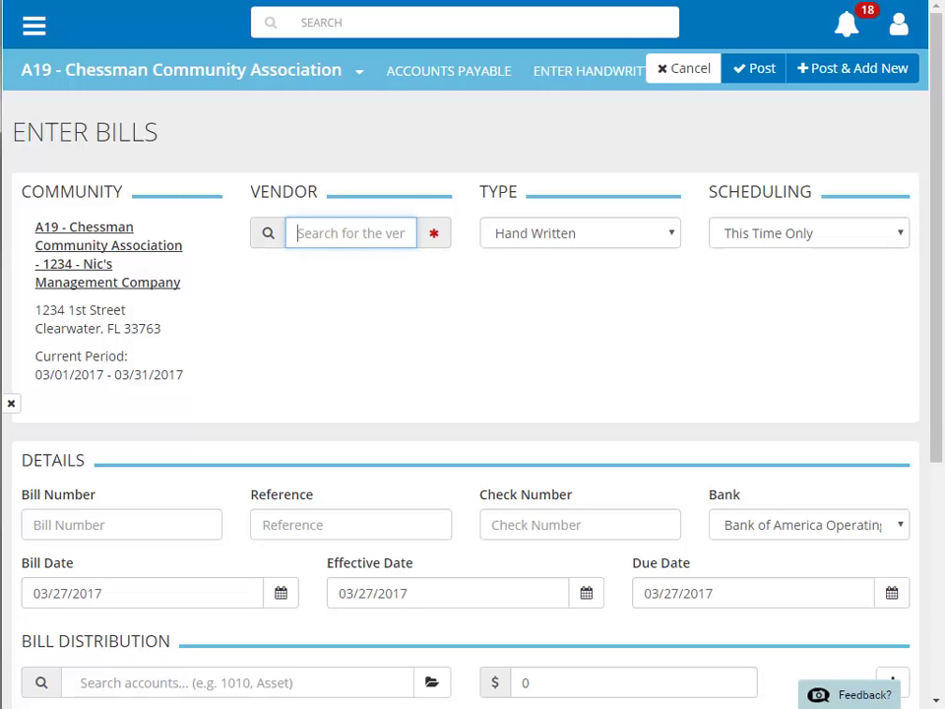
pyautogui.write('abc')
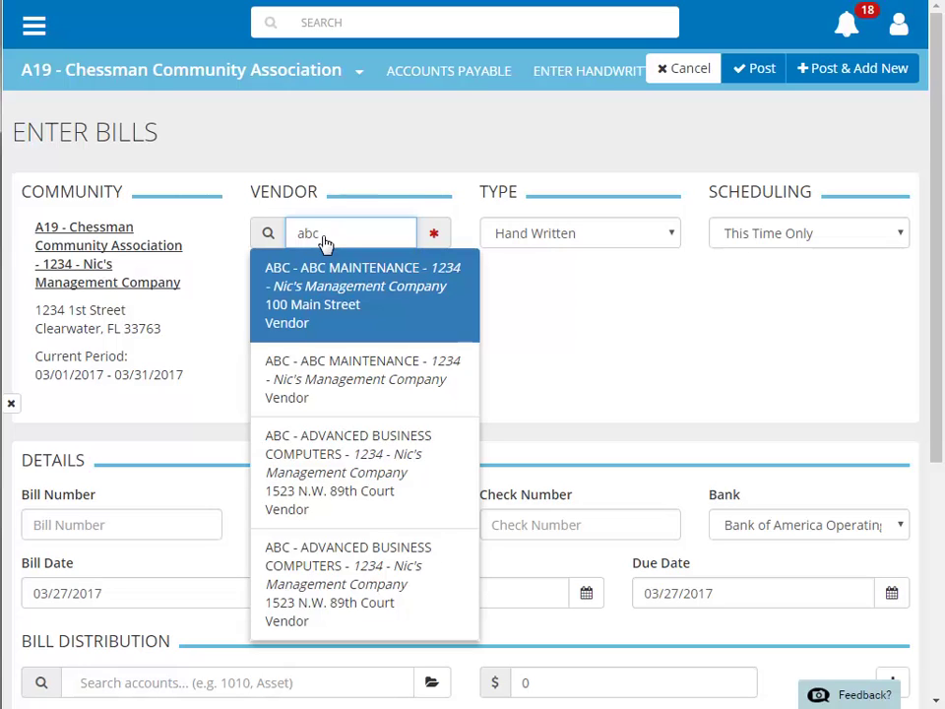
pyautogui.click(328, 283)
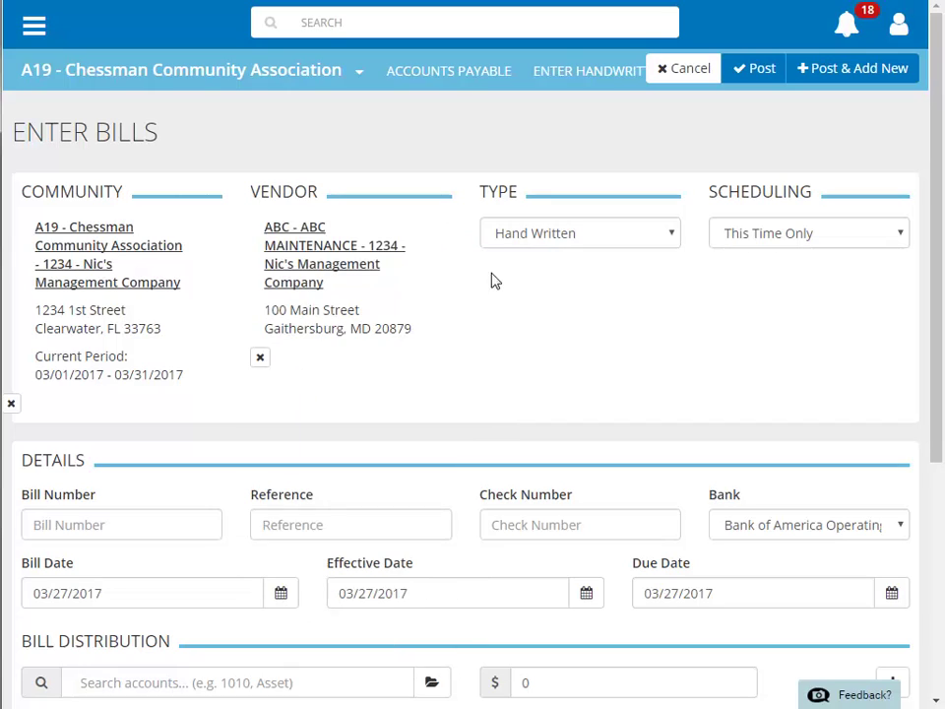
pyautogui.click(897, 237)
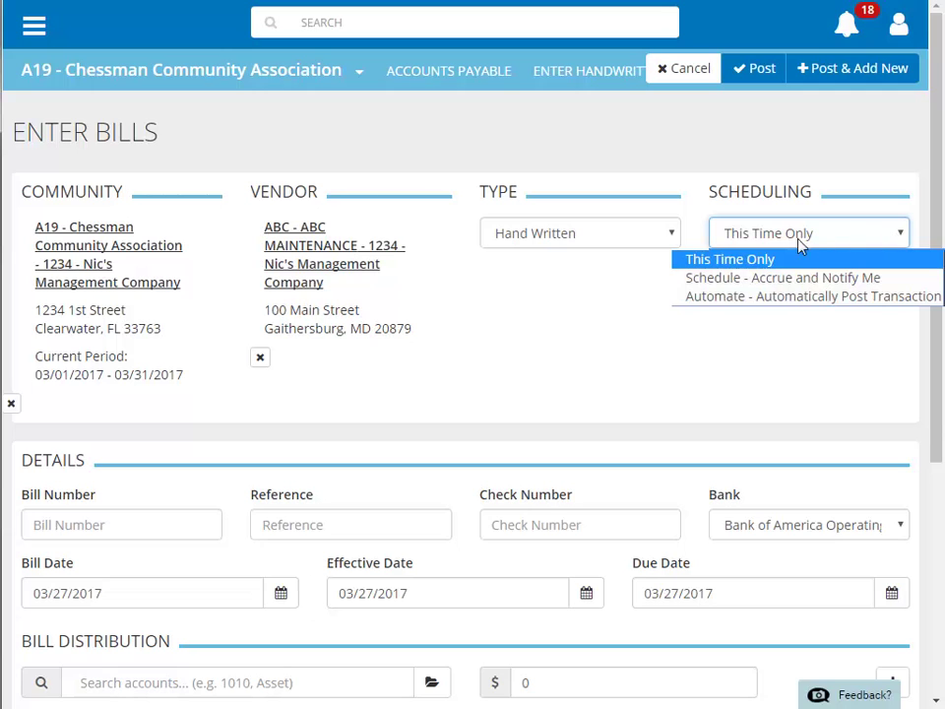
pyautogui.click(764, 260)
pyautogui.moveTo(933, 182); pyautogui.dragTo(933, 361)
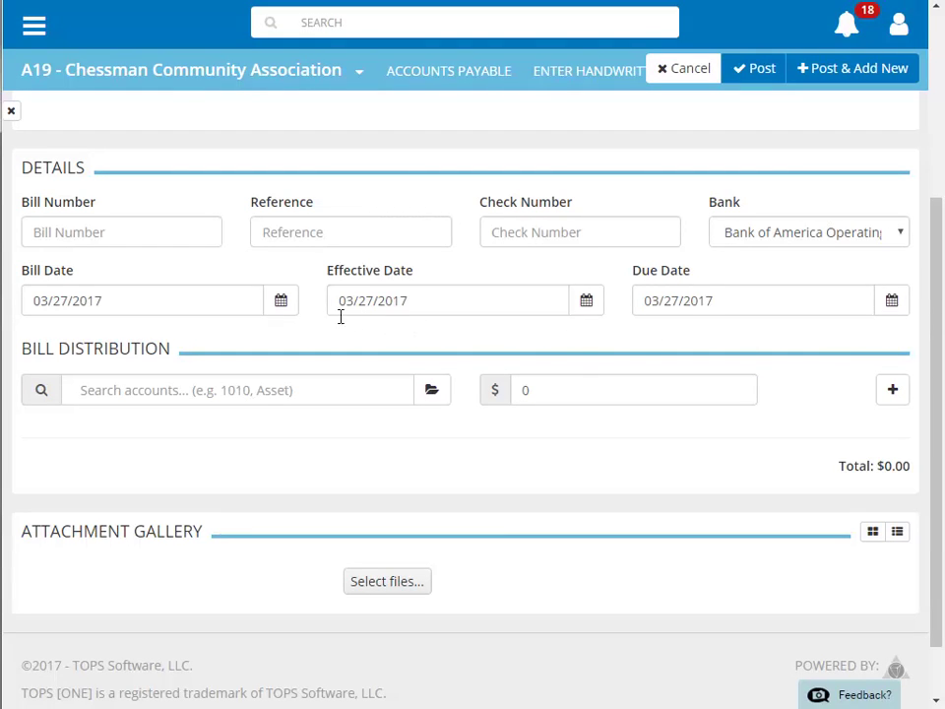
# Enter bill number 85463, reference General Clubhouse Repairs and check 523, keeping Bank of America Operating.
pyautogui.click(181, 228)
pyautogui.write('85463')
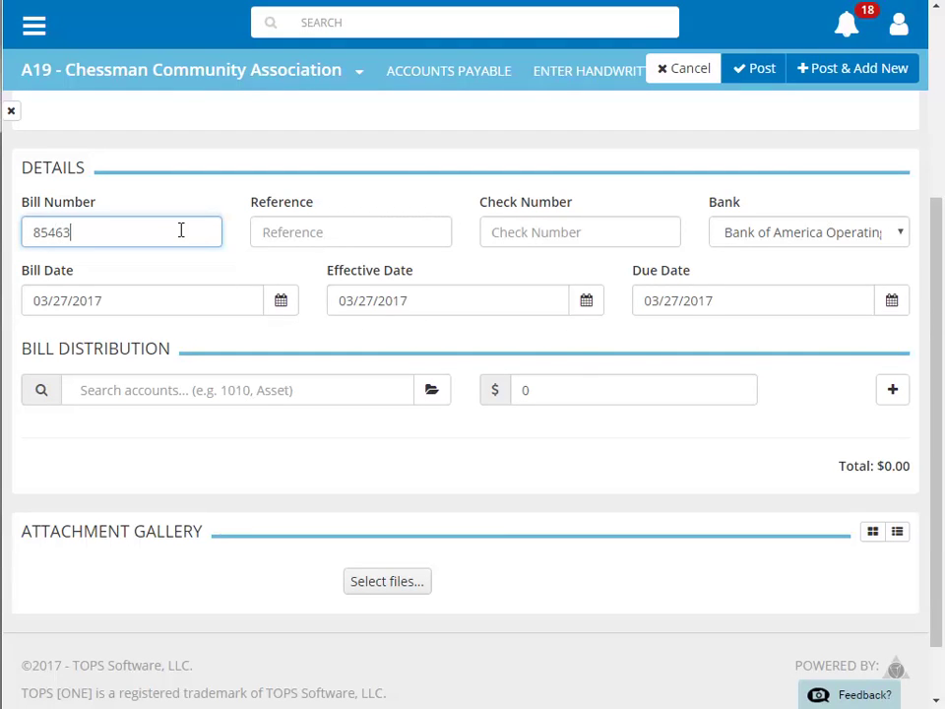
pyautogui.click(267, 233)
pyautogui.write('General Club')
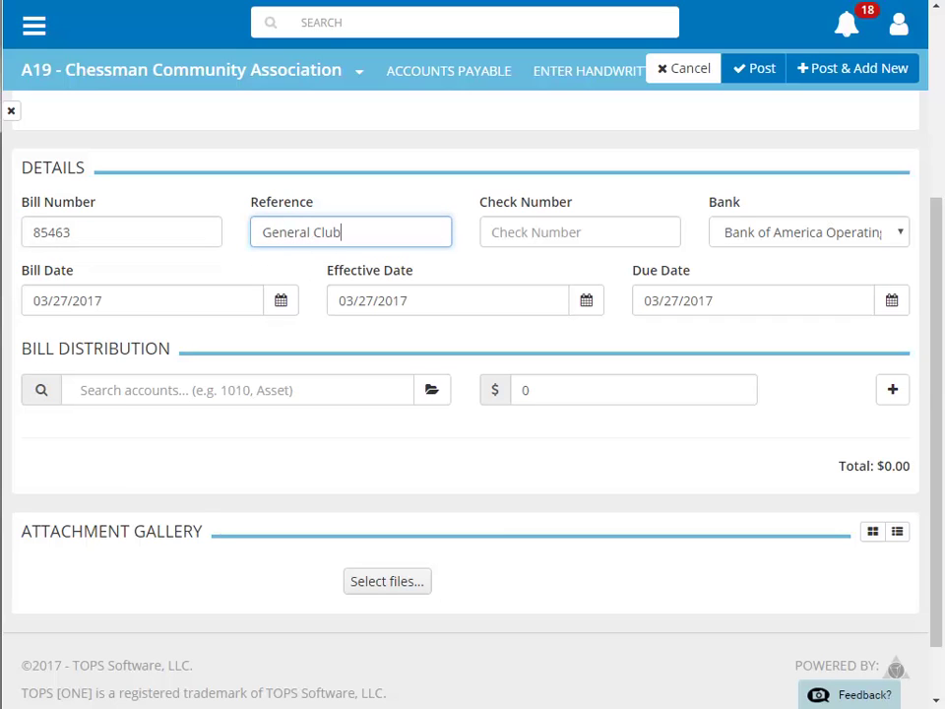
pyautogui.write('house Repairs')
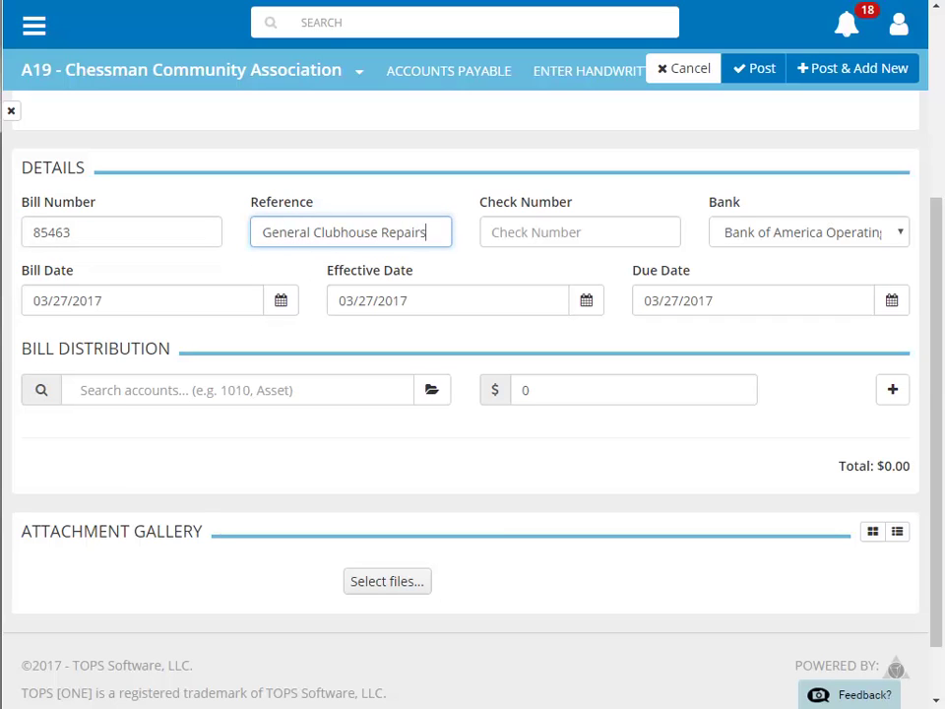
pyautogui.click(519, 233)
pyautogui.write('523')
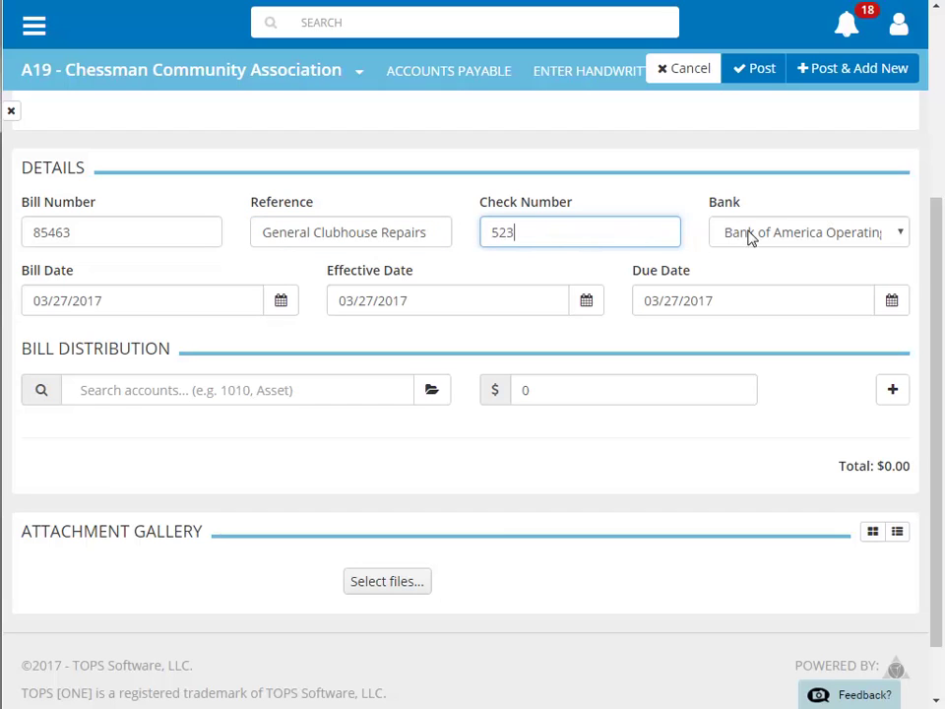
pyautogui.click(898, 237)
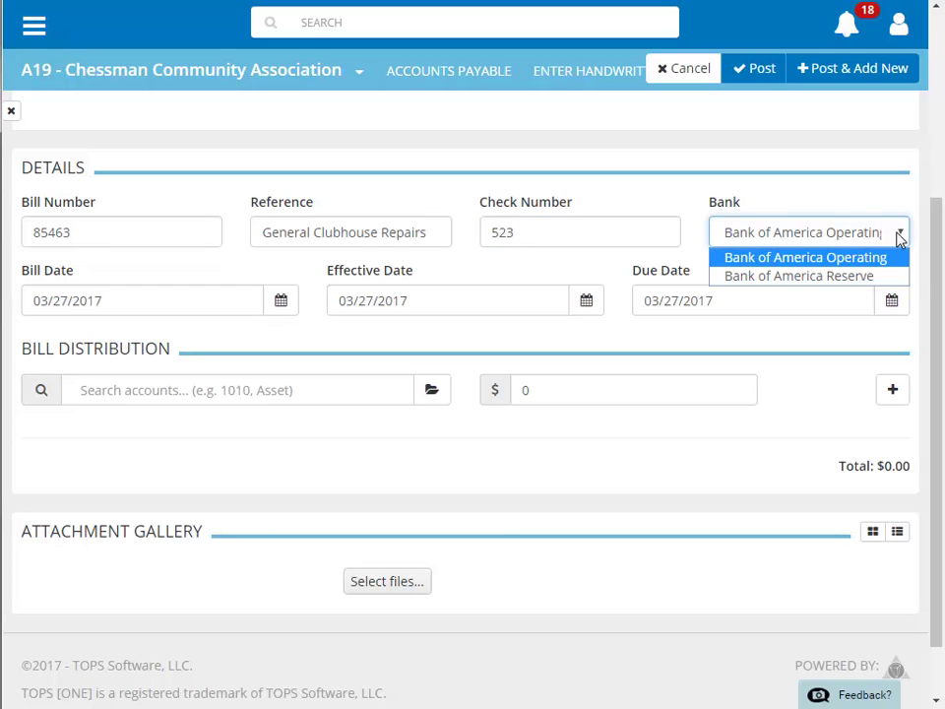
pyautogui.click(899, 237)
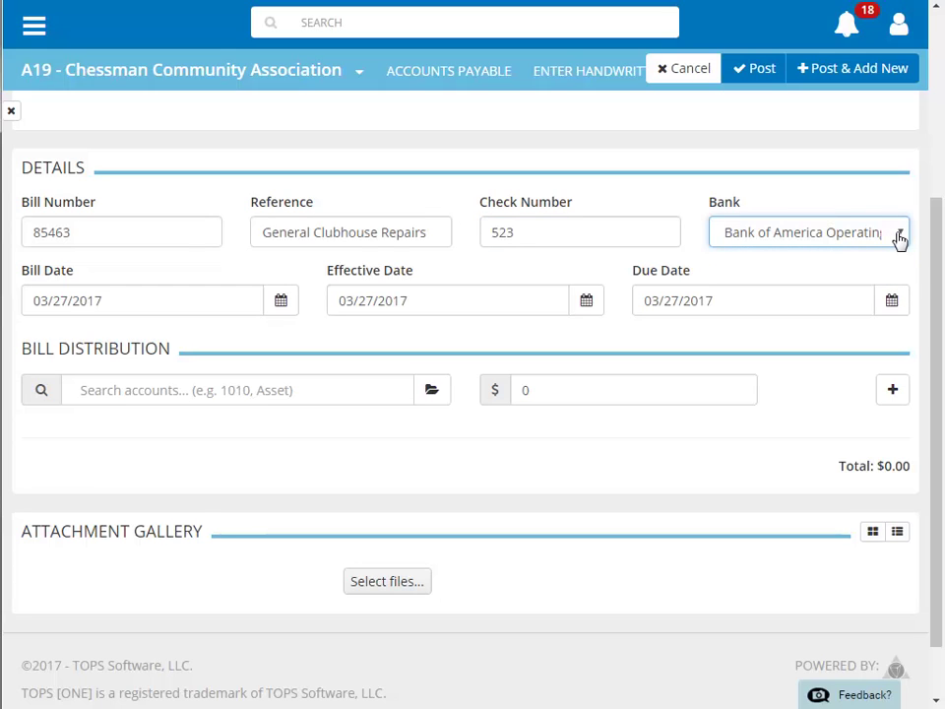
# Set bill date 03/15/2017, effective date 03/23/2017 and due date 04/01/2017.
pyautogui.press('Tab')
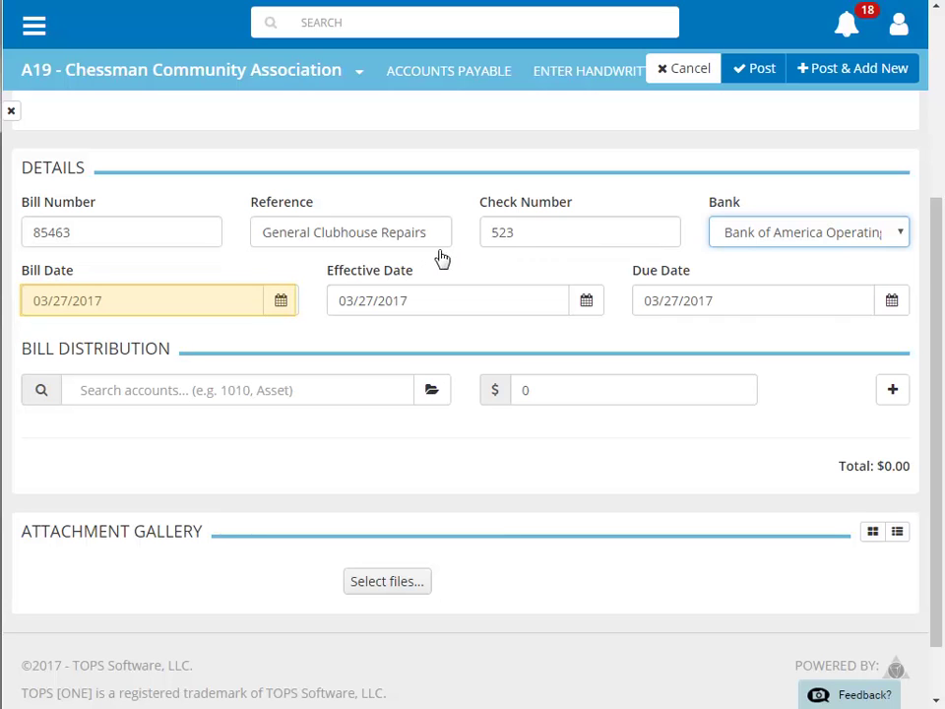
pyautogui.click(283, 306)
pyautogui.click(139, 439)
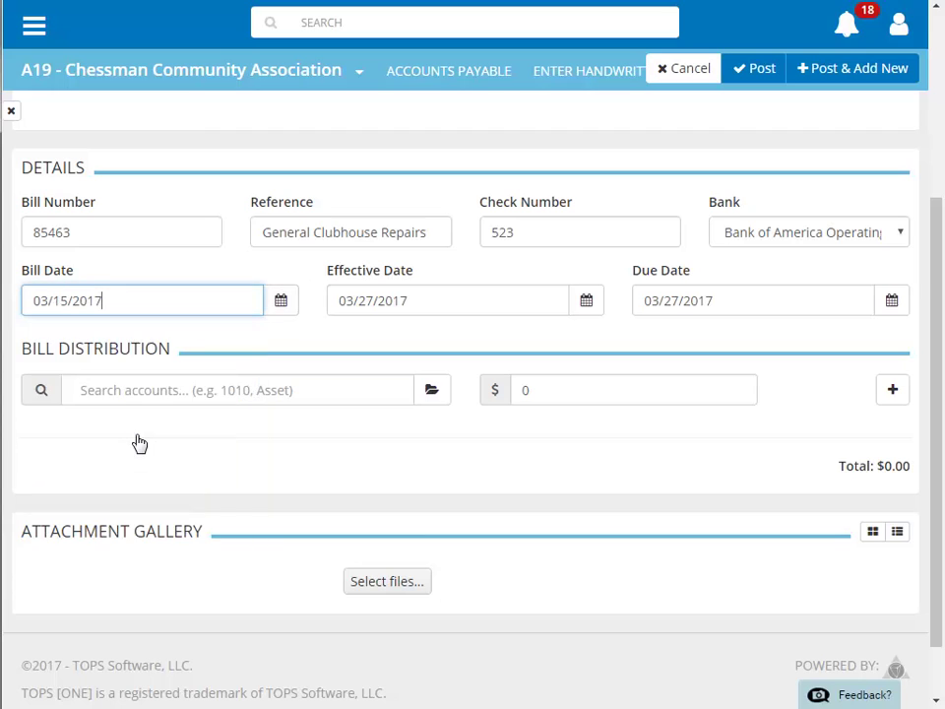
pyautogui.press('Tab')
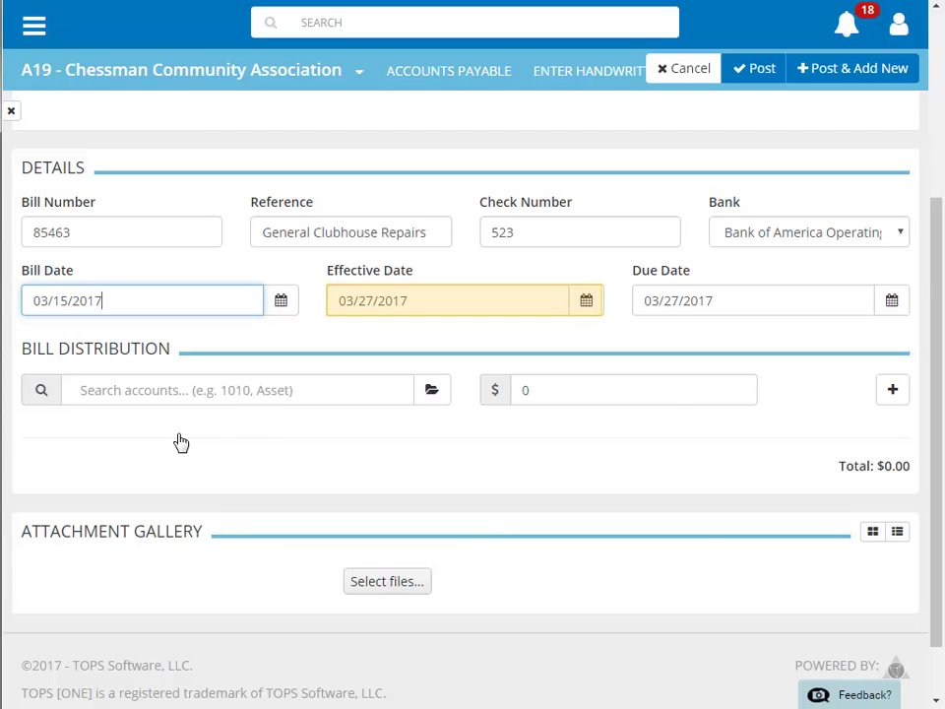
pyautogui.click(588, 304)
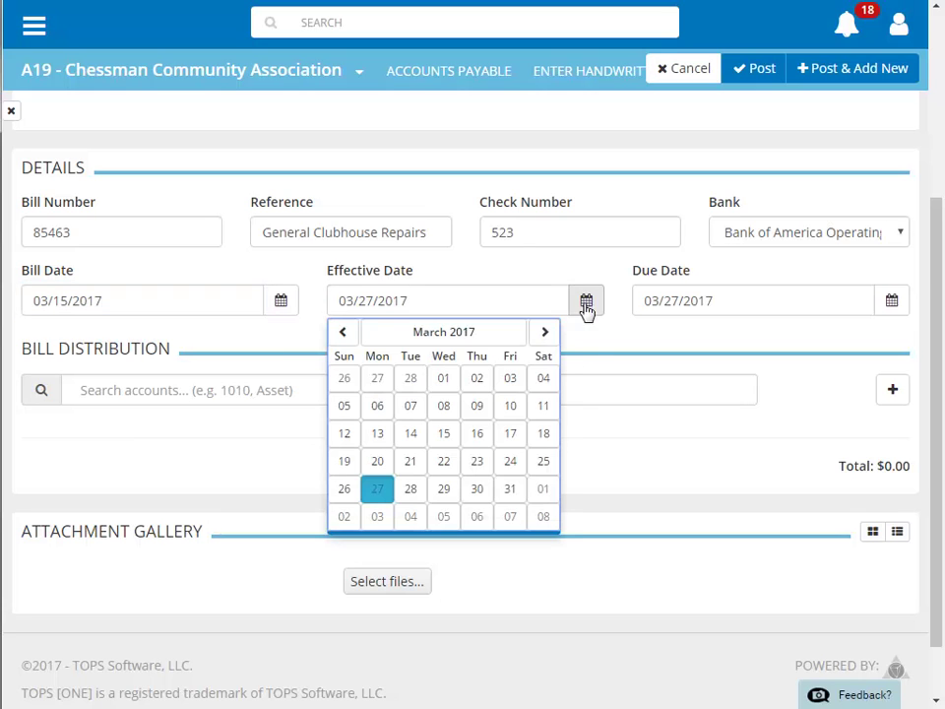
pyautogui.click(478, 460)
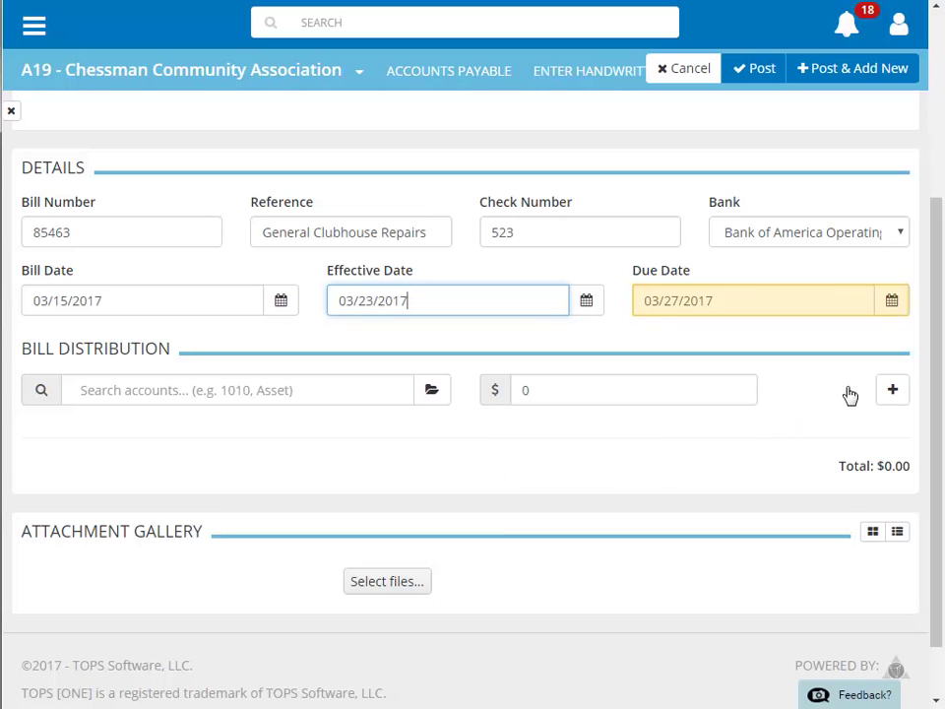
pyautogui.click(889, 307)
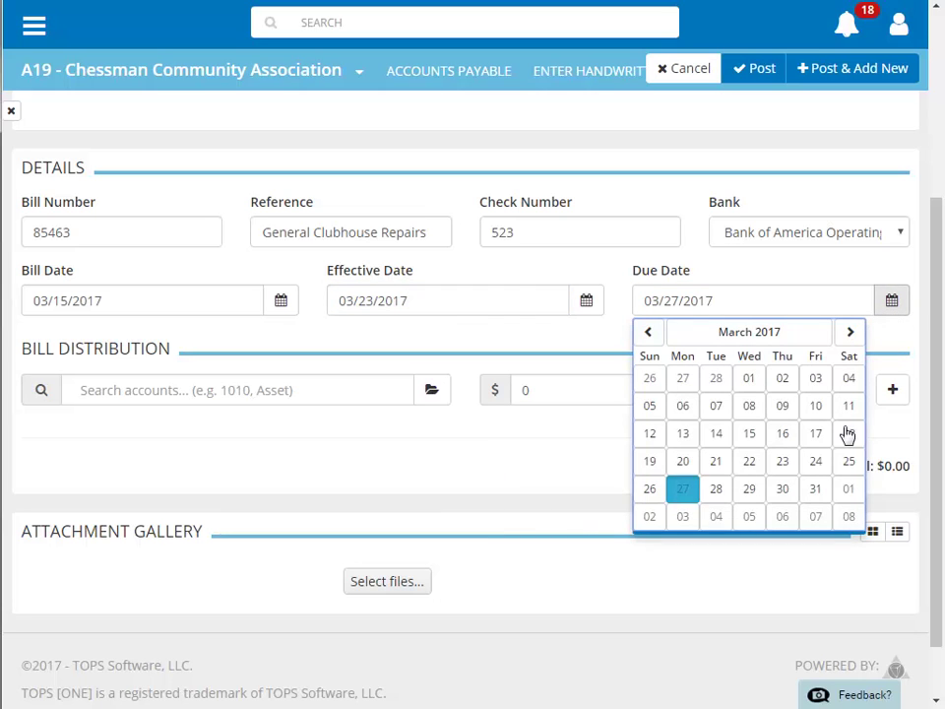
pyautogui.click(845, 491)
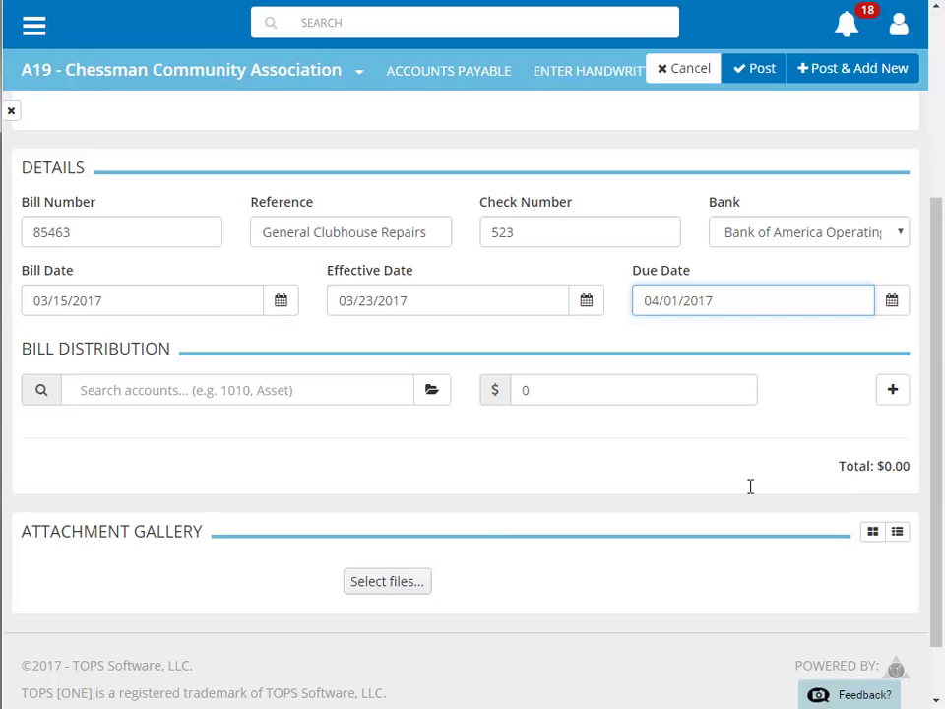
# Distribute $200 to account 09110 - Gen. Maint. & Repair.
pyautogui.click(234, 390)
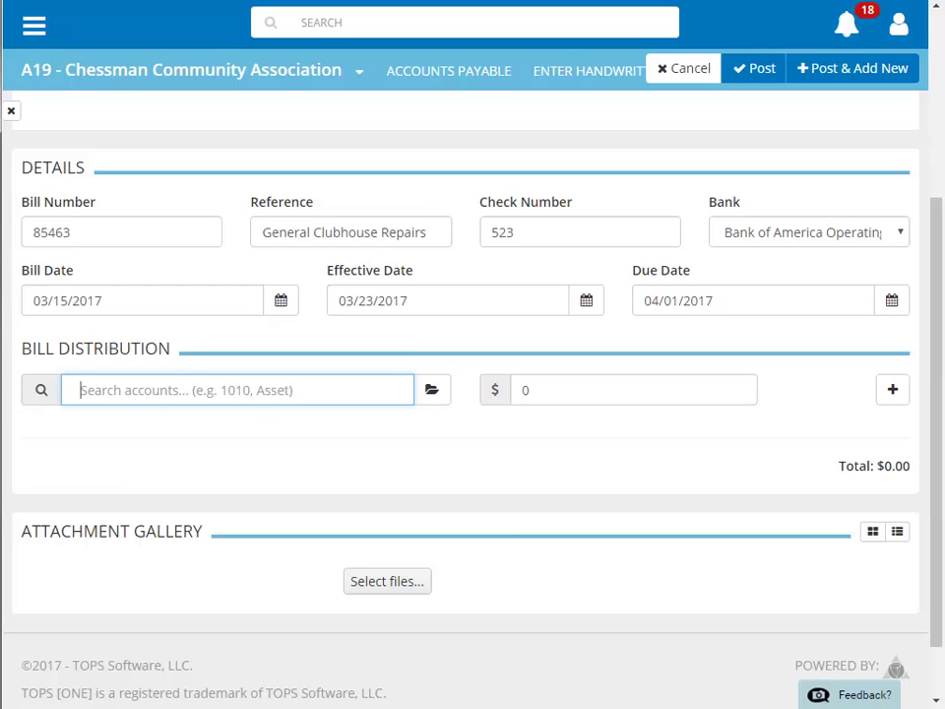
pyautogui.write('gen')
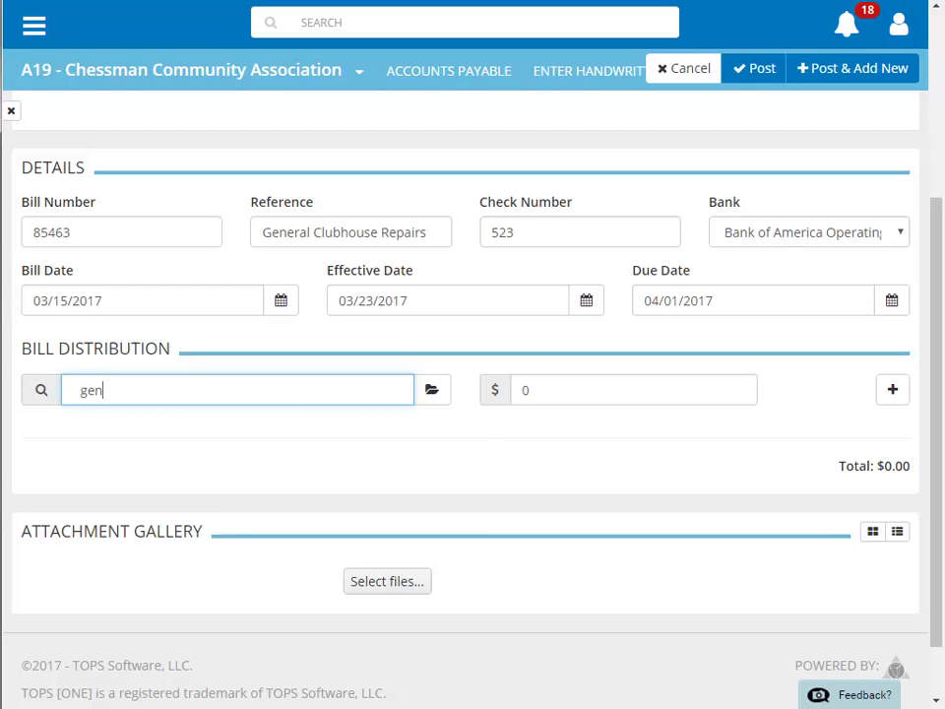
pyautogui.click(213, 471)
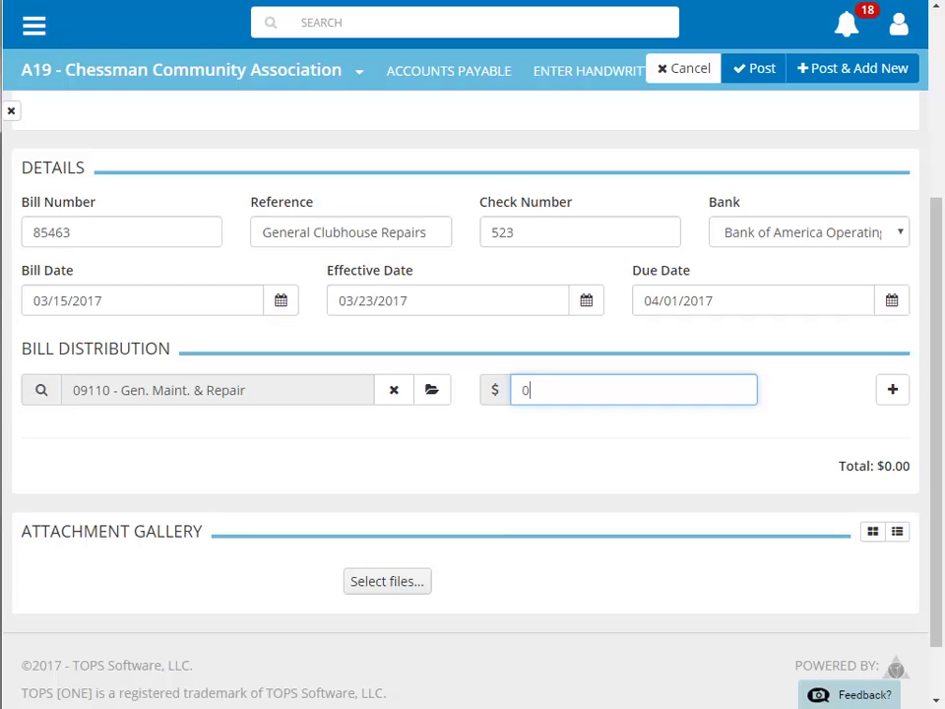
pyautogui.press('BackSpace')
pyautogui.write('200')
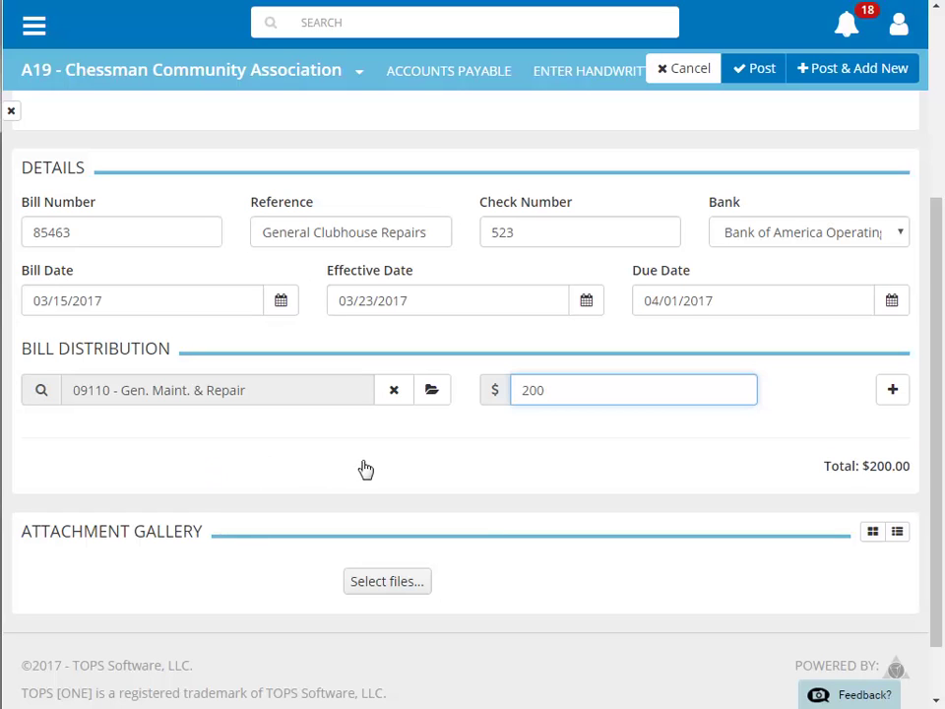
# Add a second distribution line of $50 to 09250 - Maintenance Supplies.
pyautogui.click(886, 393)
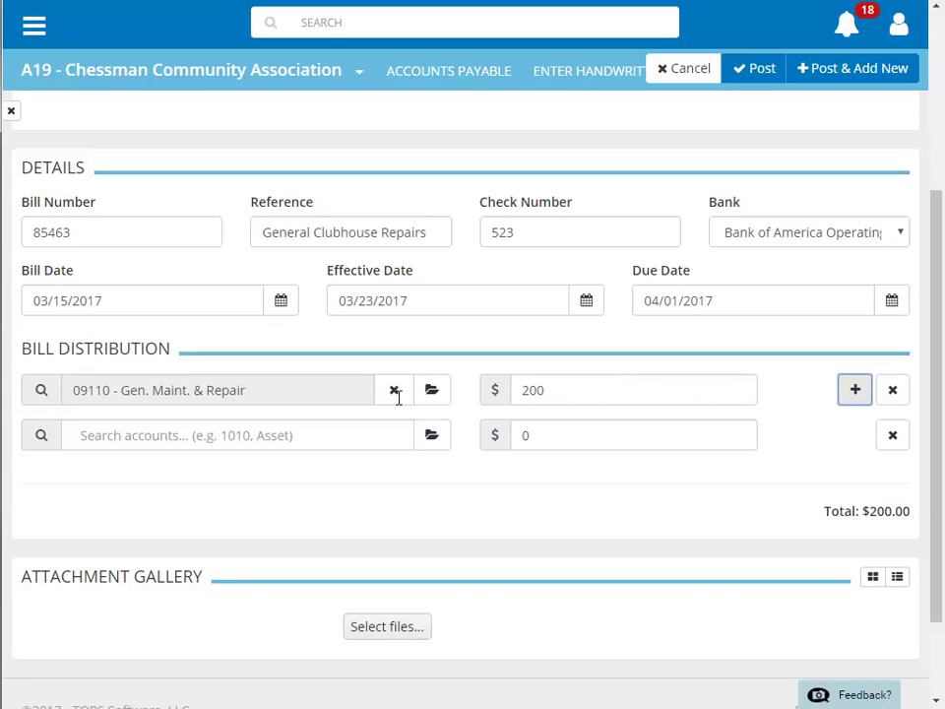
pyautogui.click(178, 438)
pyautogui.write('s')
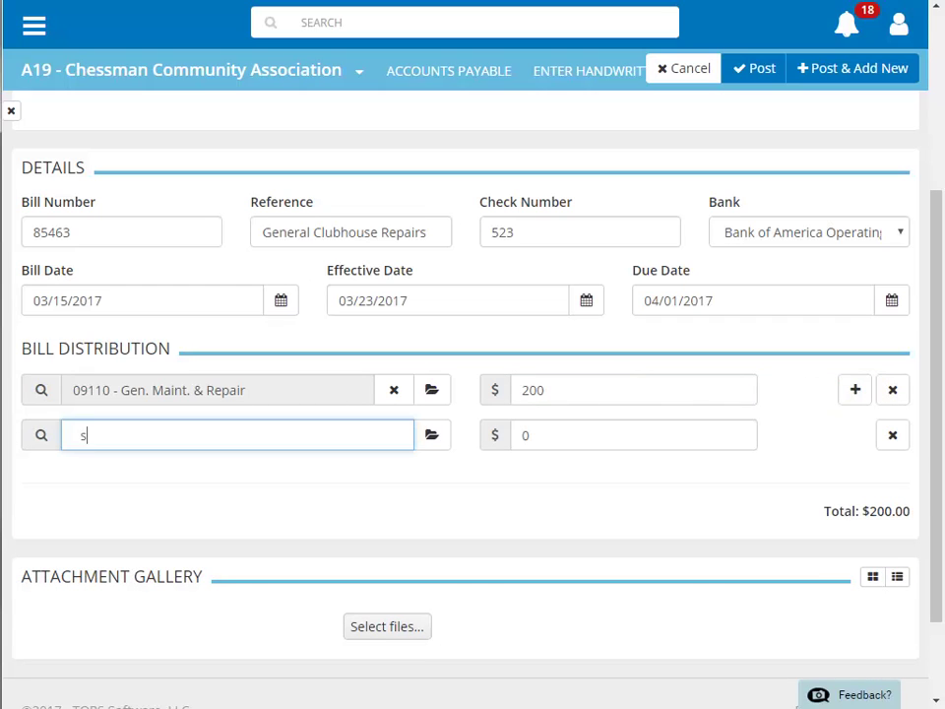
pyautogui.write('upplies')
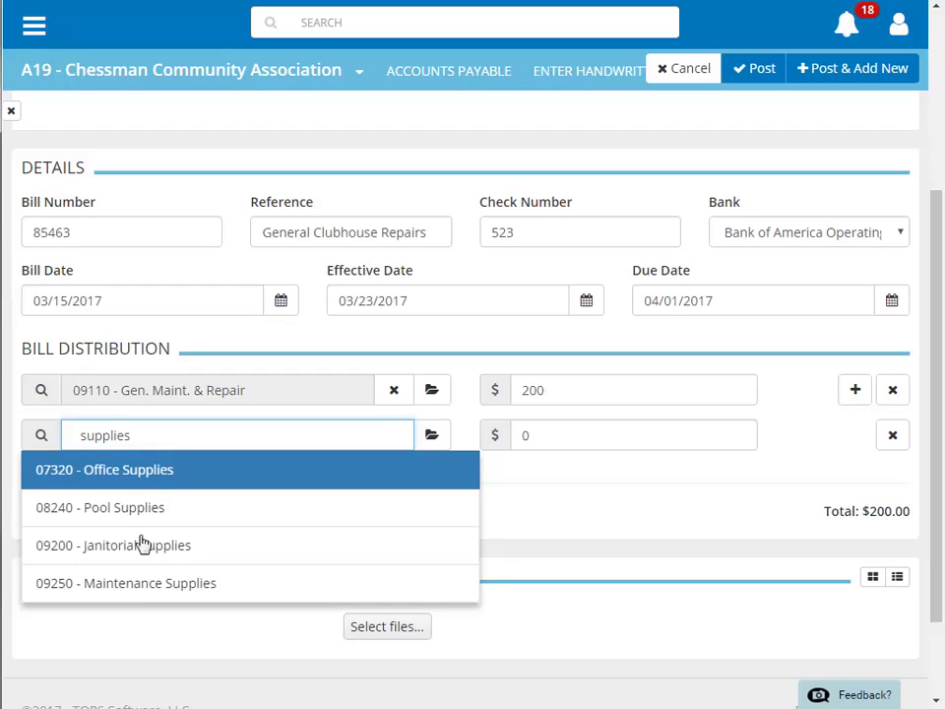
pyautogui.click(141, 587)
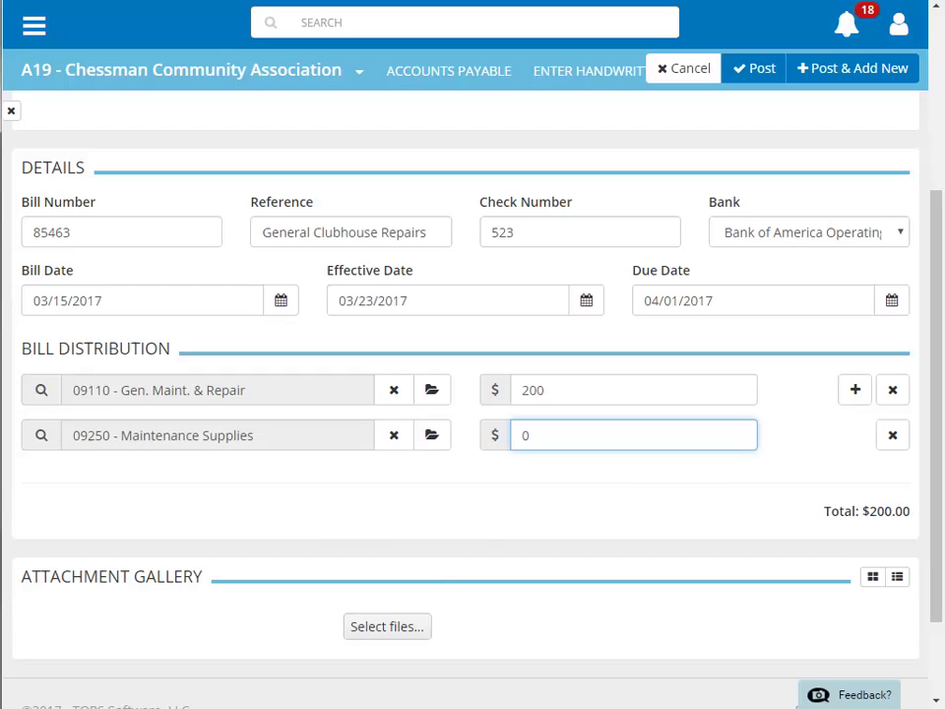
pyautogui.write('50')
# Attach the ABC Maintenance PDF invoice file to the bill.
pyautogui.click(363, 633)
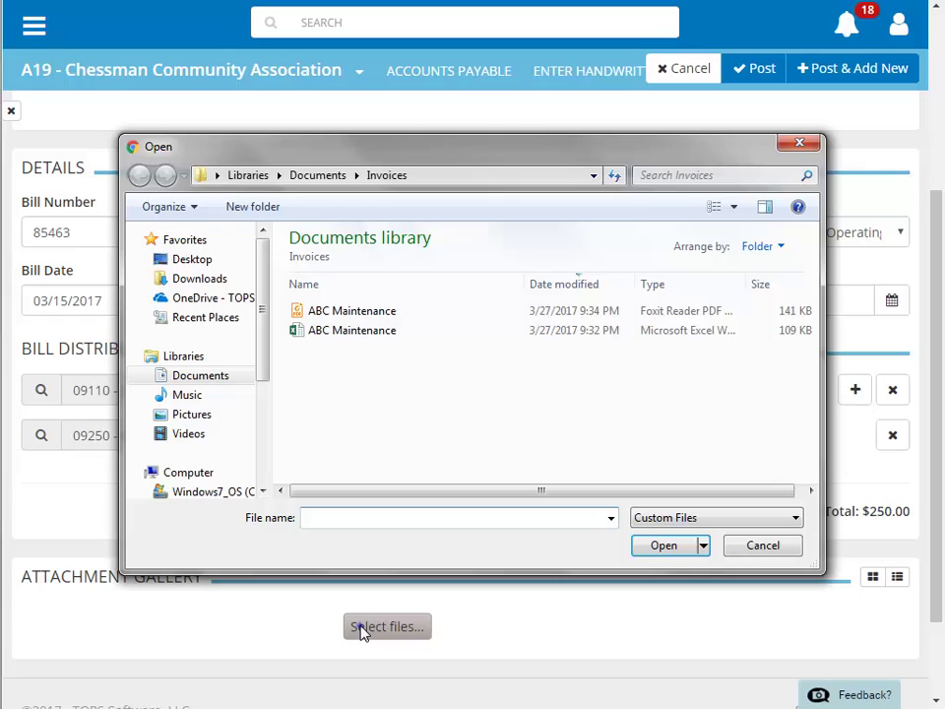
pyautogui.click(335, 311)
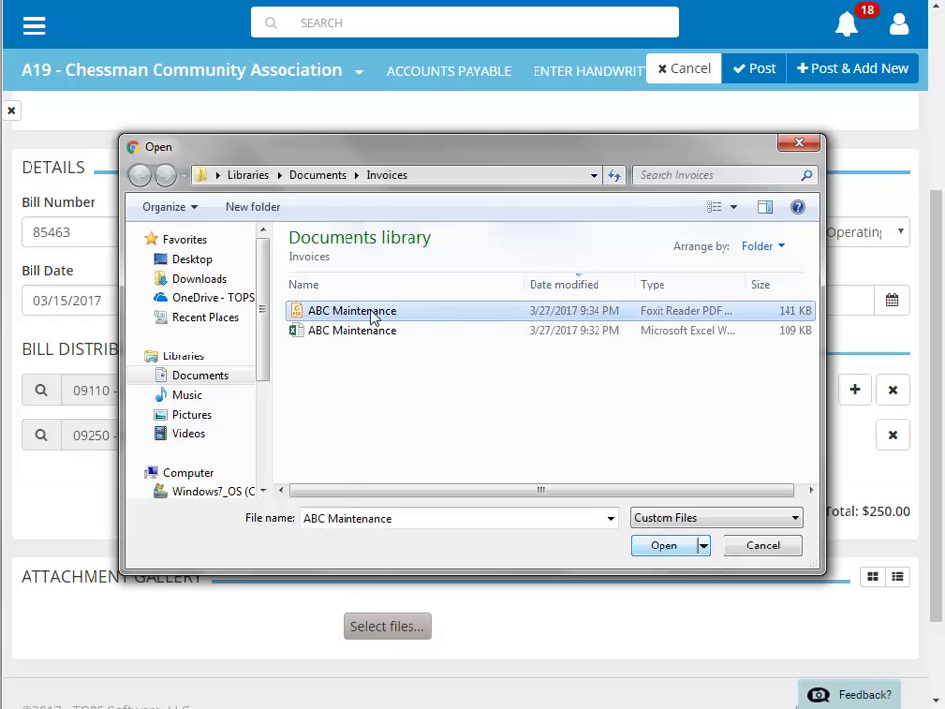
pyautogui.click(662, 546)
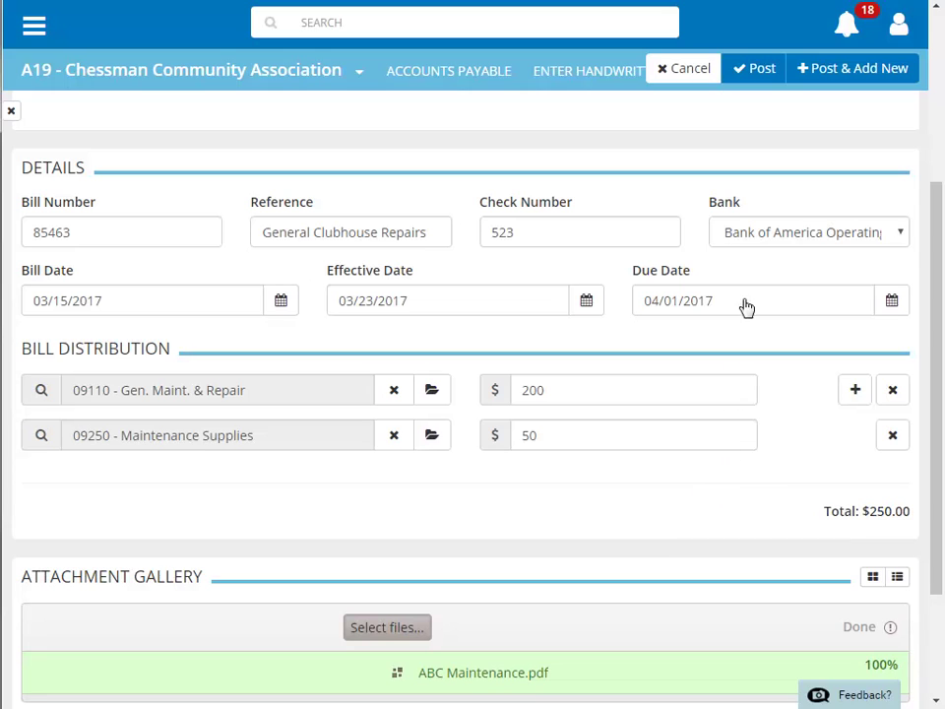
pyautogui.click(755, 73)
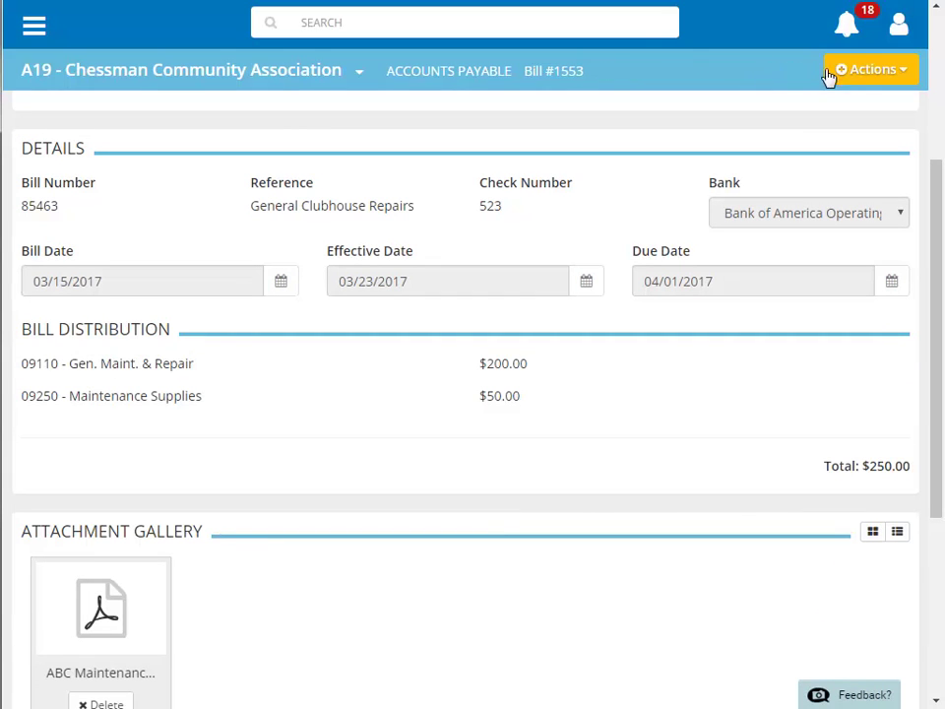
pyautogui.click(860, 79)
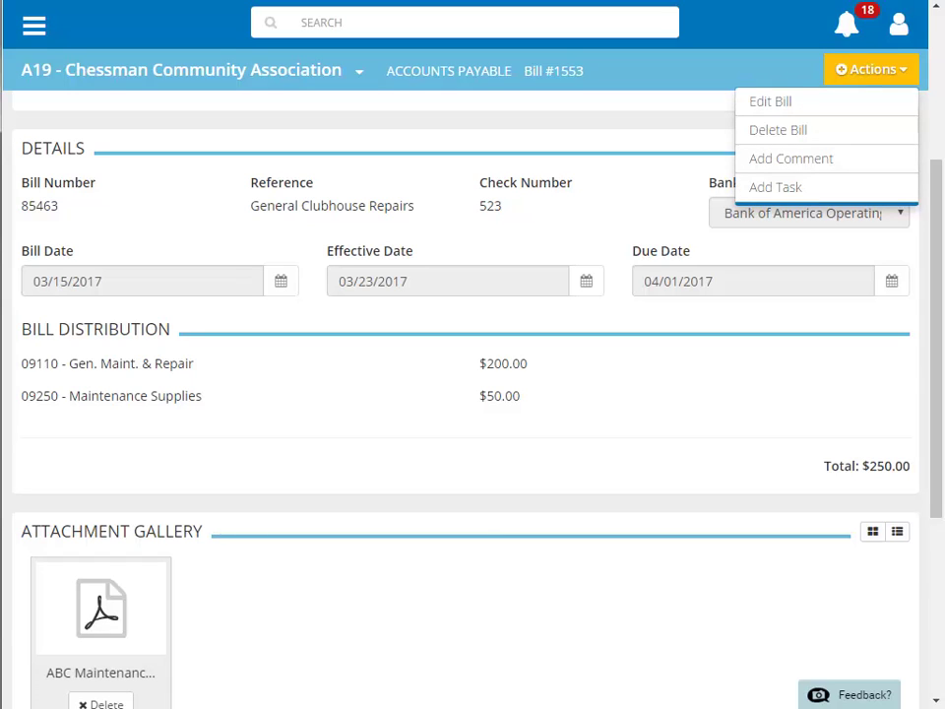
pyautogui.click(859, 78)
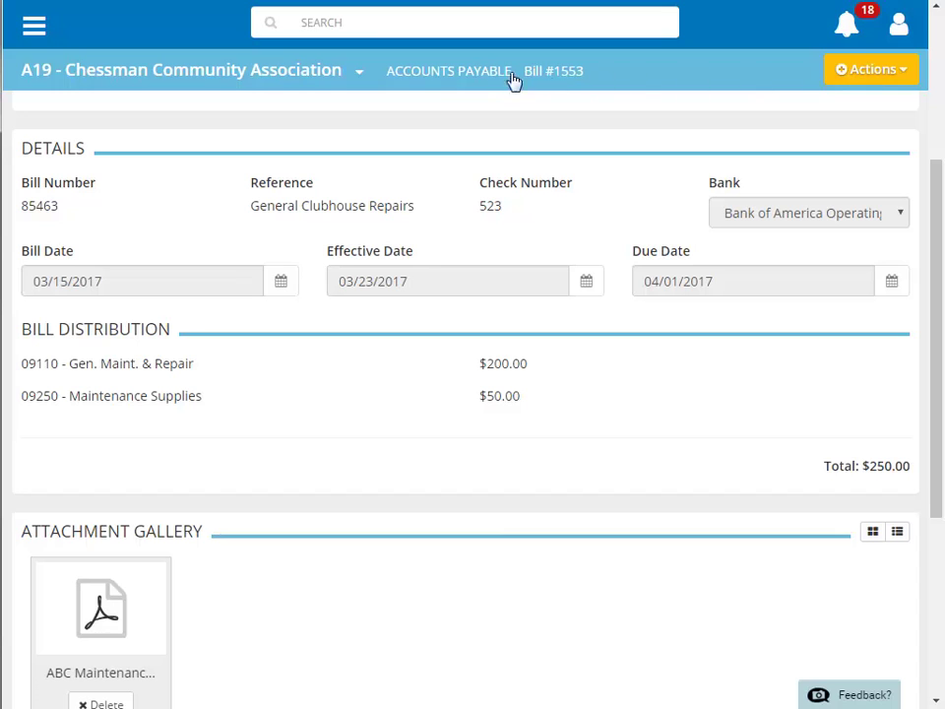
# Go to the Accounts Payable activity list and expand the AP 1553 entry.
pyautogui.click(36, 28)
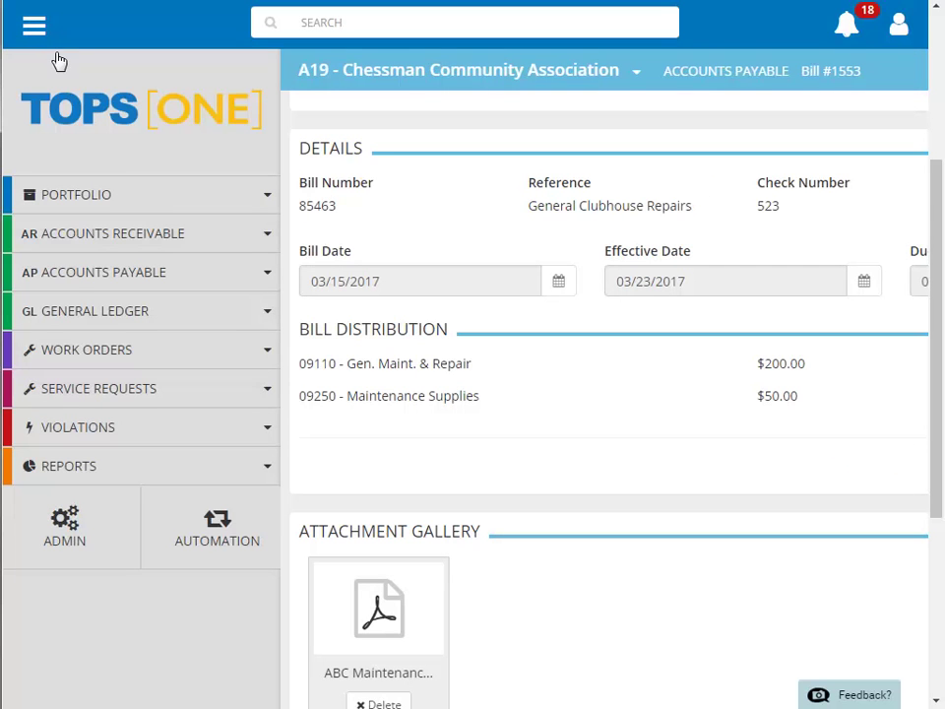
pyautogui.click(70, 274)
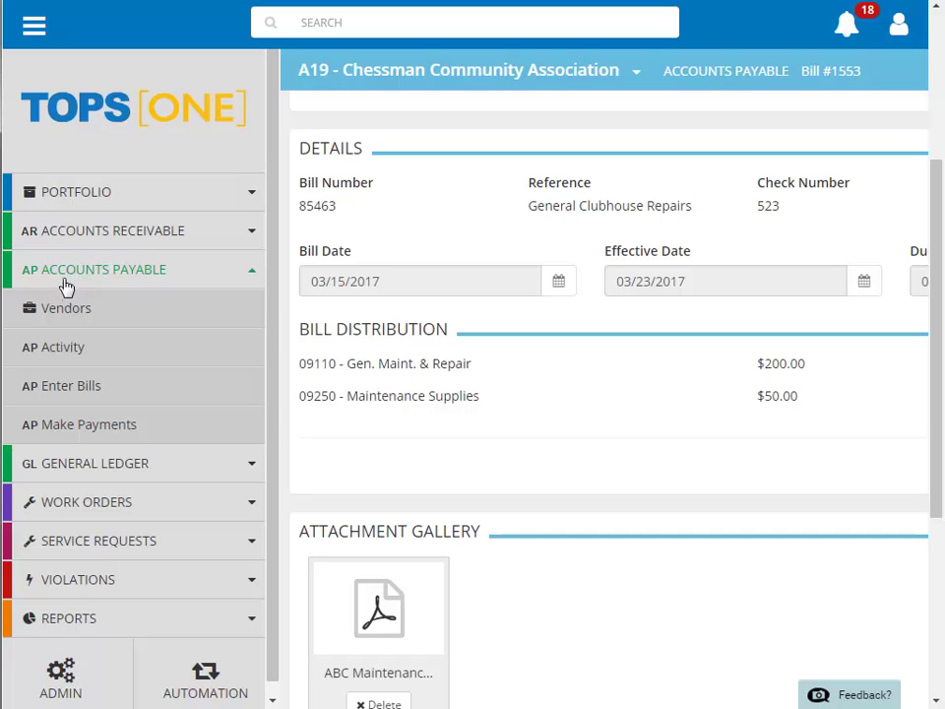
pyautogui.click(62, 352)
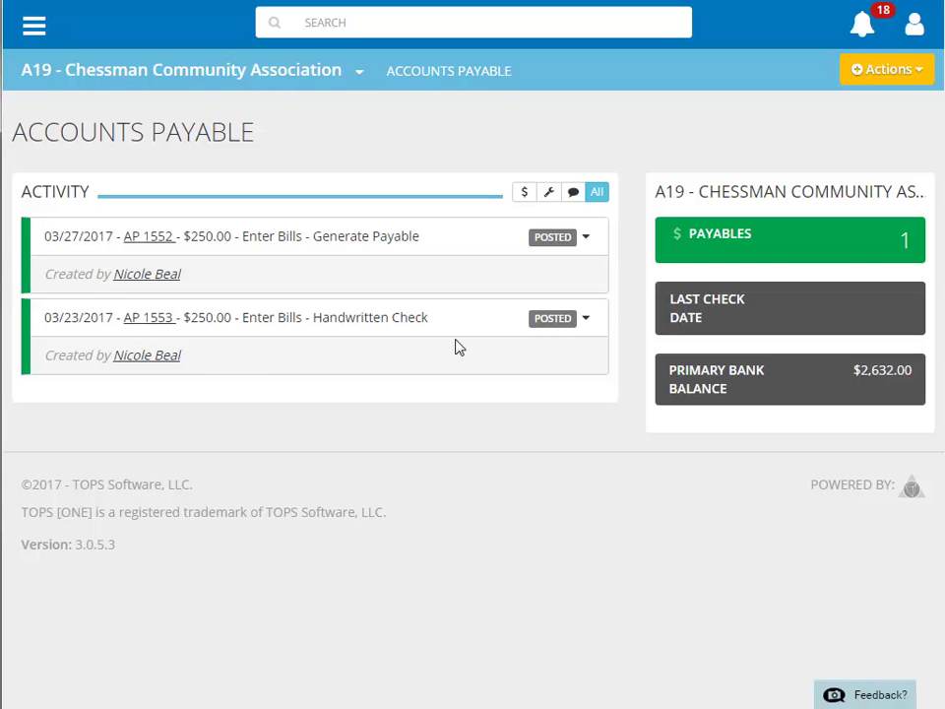
pyautogui.click(588, 322)
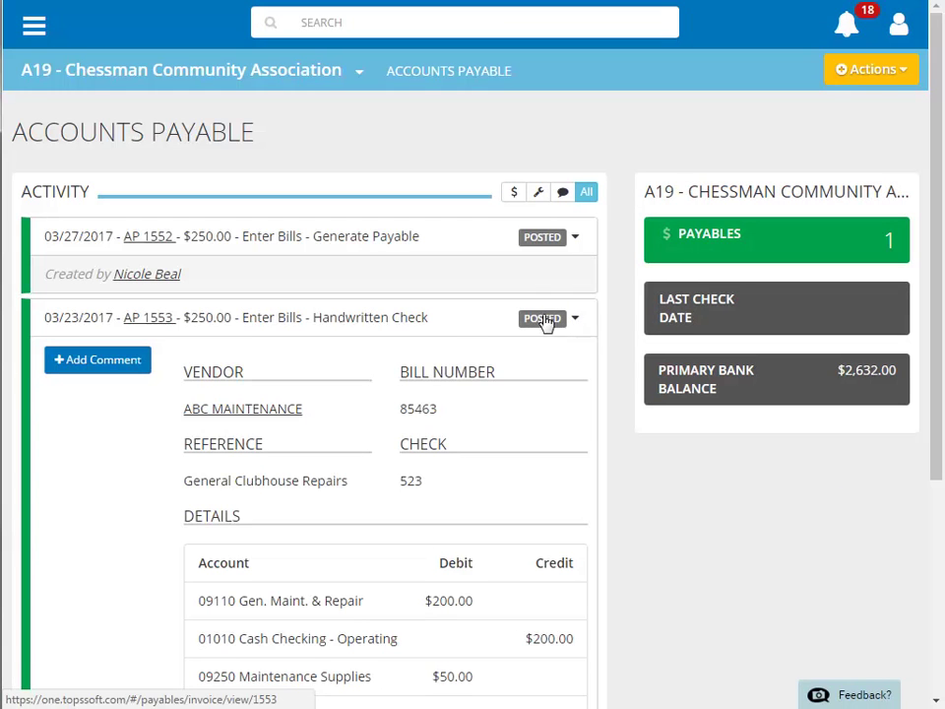
# Open the full page for transaction #1553 and review its Actions menu.
pyautogui.click(151, 320)
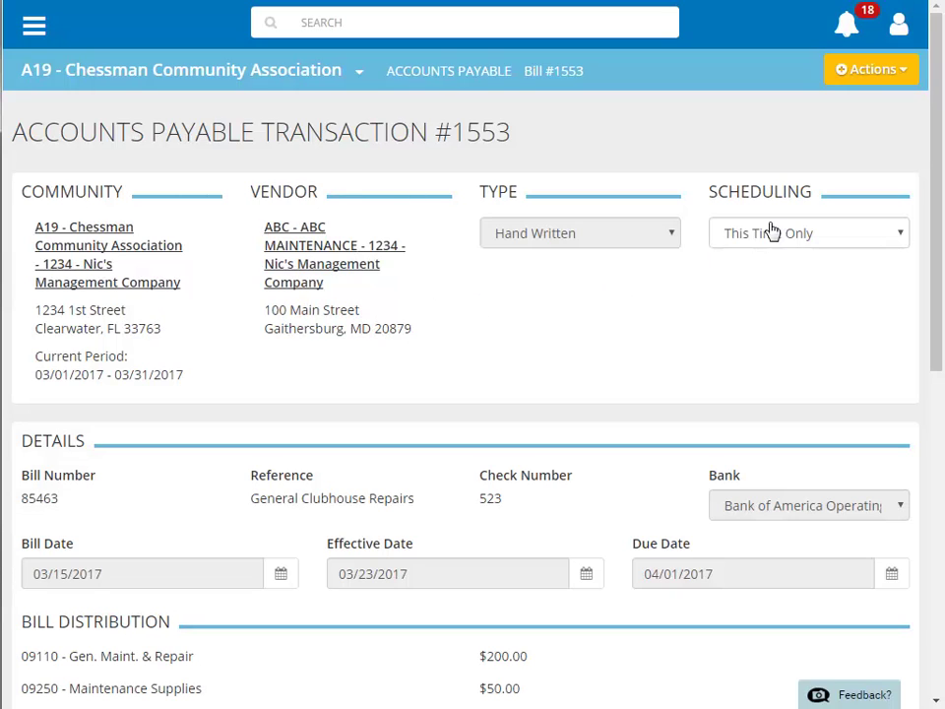
pyautogui.click(890, 68)
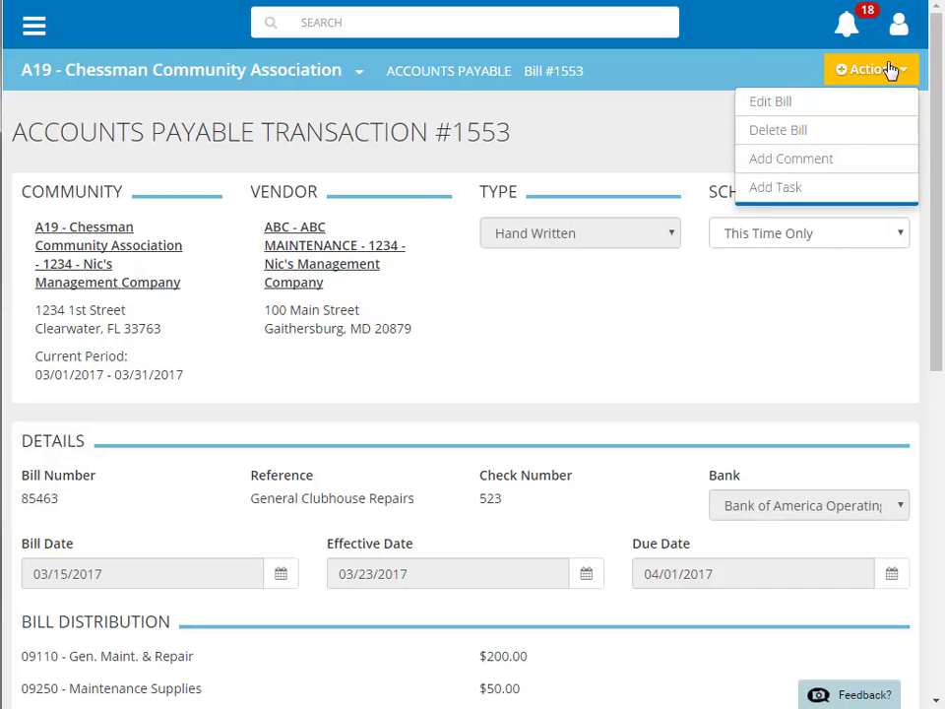
pyautogui.click(890, 67)
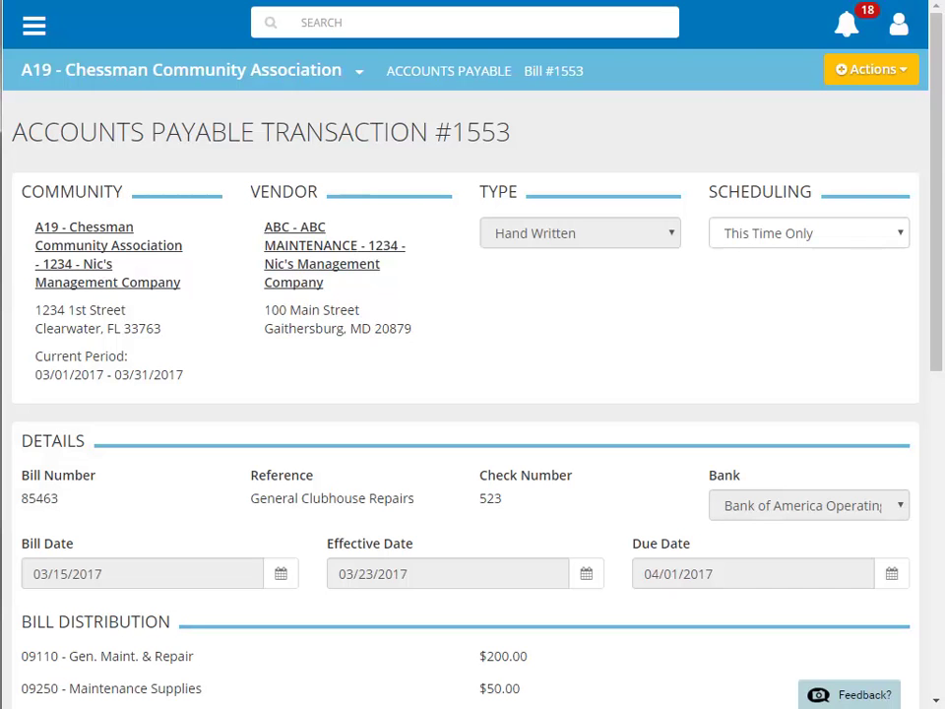